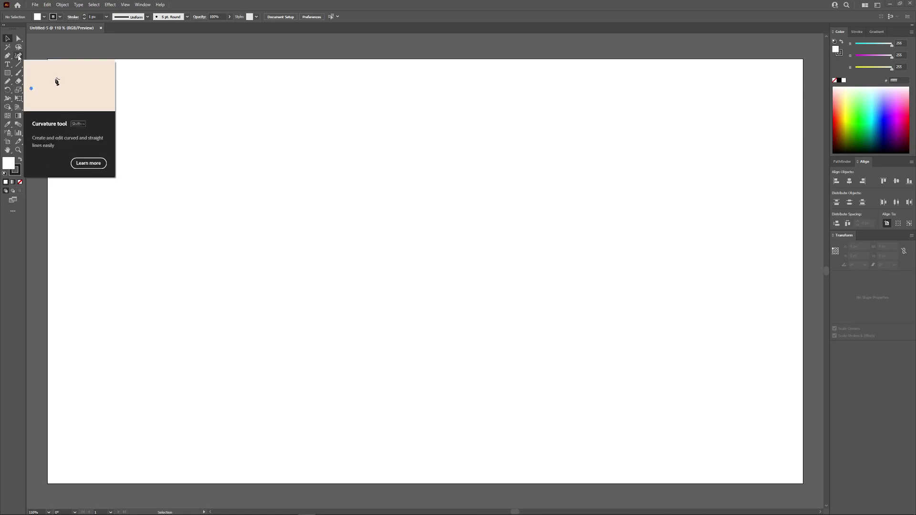
Draw a four-point S-shaped wavy curve across the artboard with the Curvature tool.
left_click(18, 56)
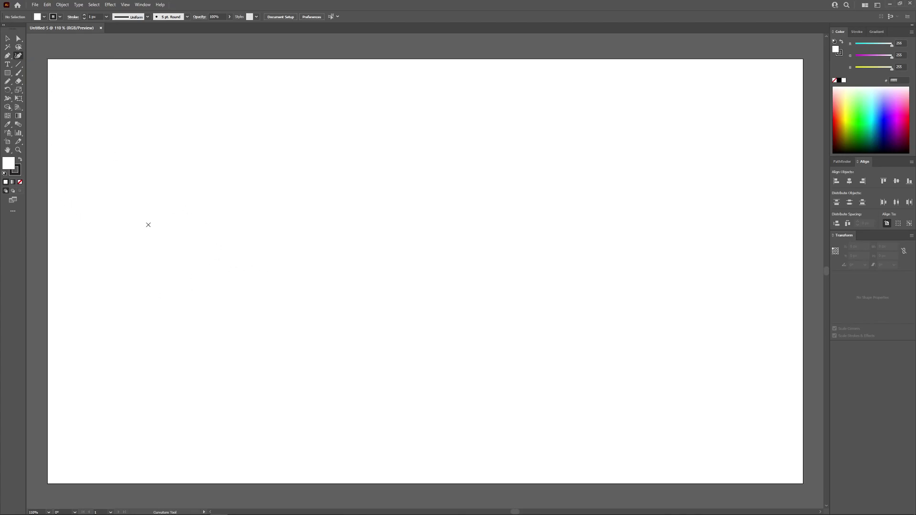
left_click(153, 280)
left_click(333, 247)
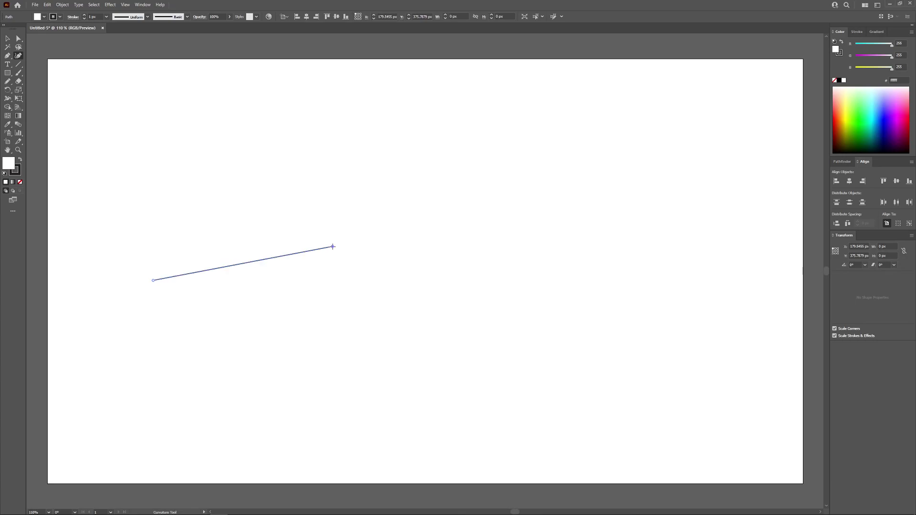
left_click(452, 283)
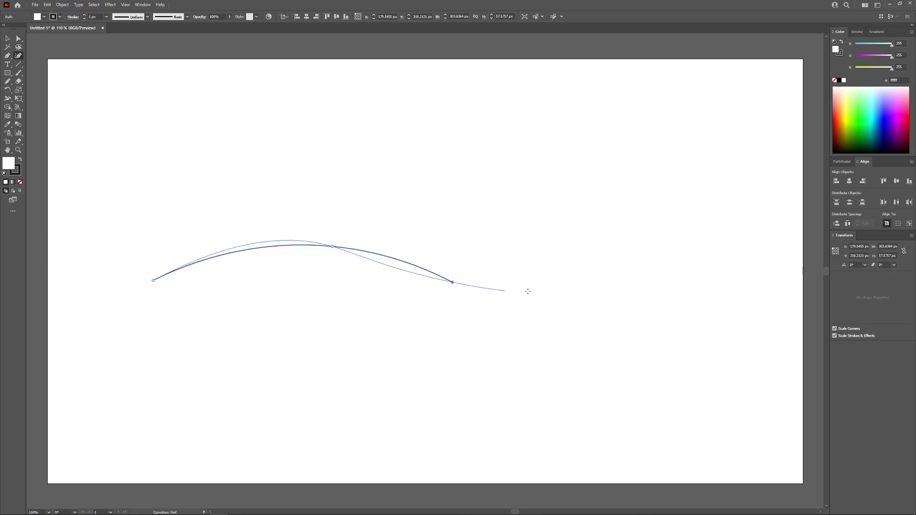
left_click(712, 251)
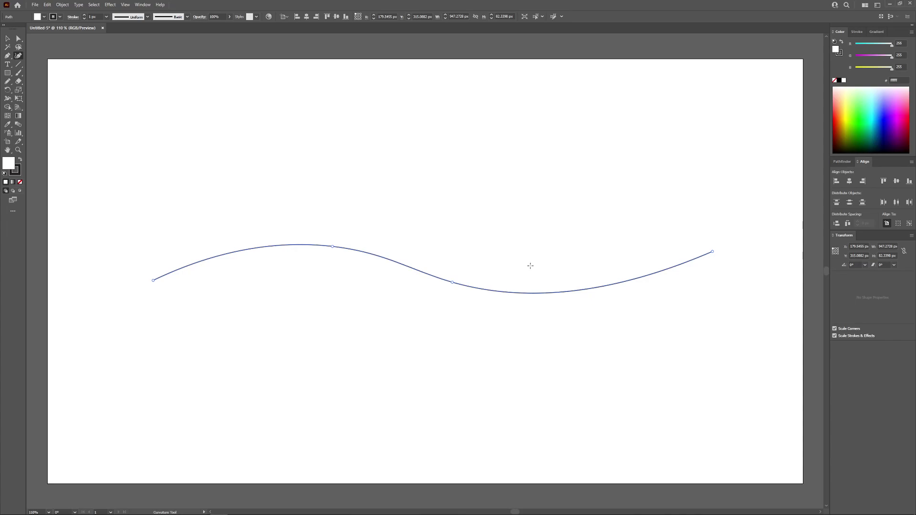
left_click(8, 65)
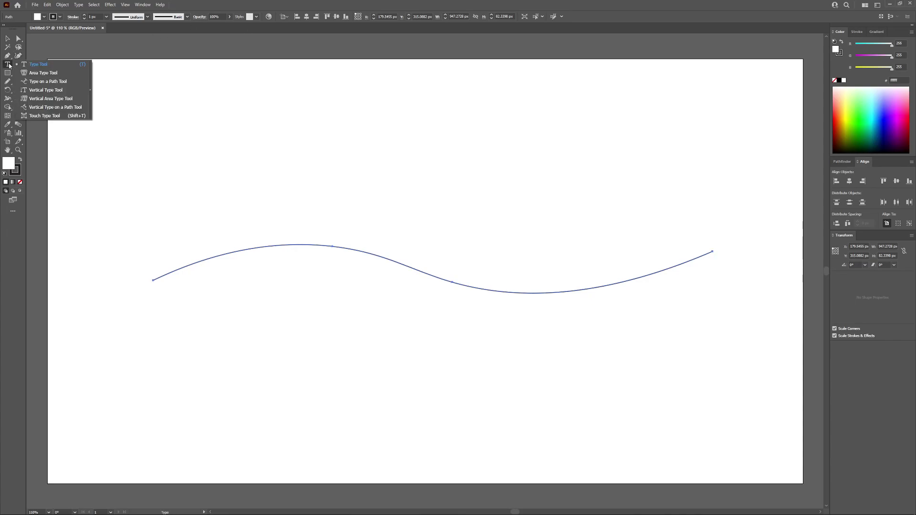
Type 'CURVE YOUR TEXT' along the wavy path with Type on a Path, starting near the crest.
left_click(36, 82)
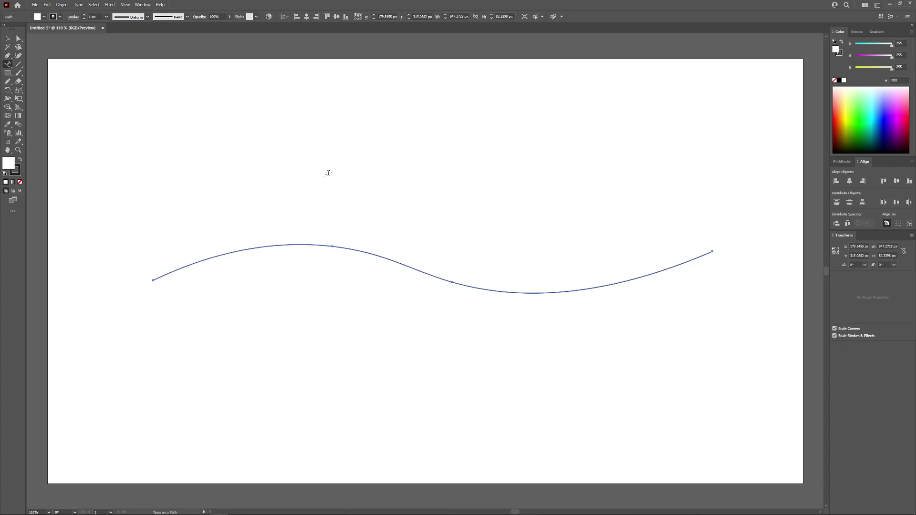
left_click(316, 245)
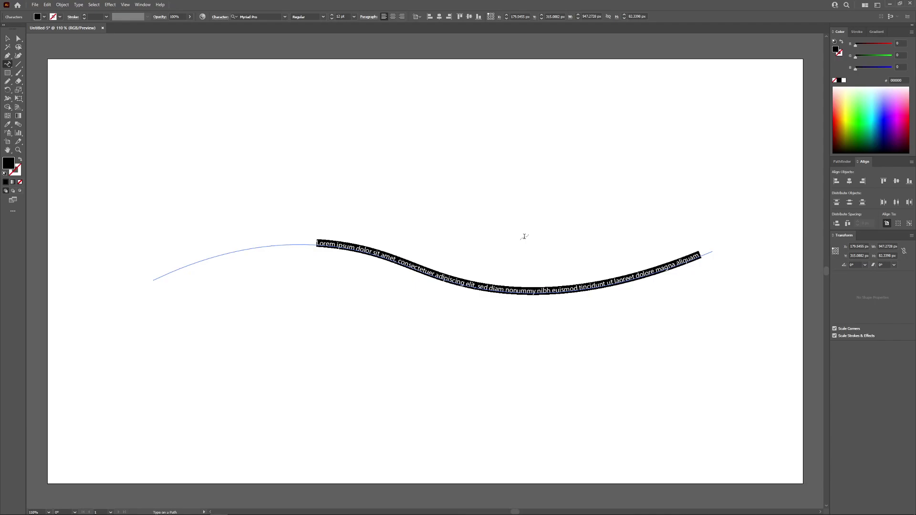
type("CURVE")
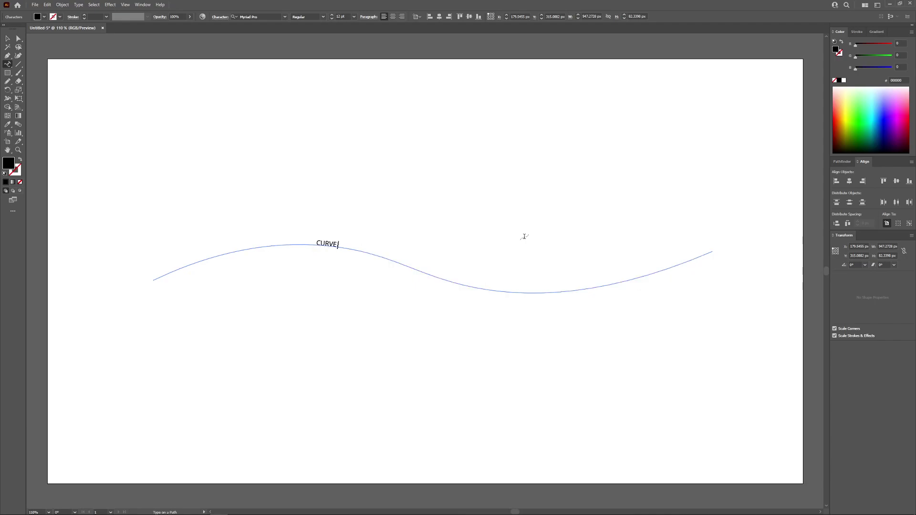
type(" YOUR TEXT")
Select all the path text and set it in Montserrat ExtraBold.
triple_click(343, 248)
left_click(285, 17)
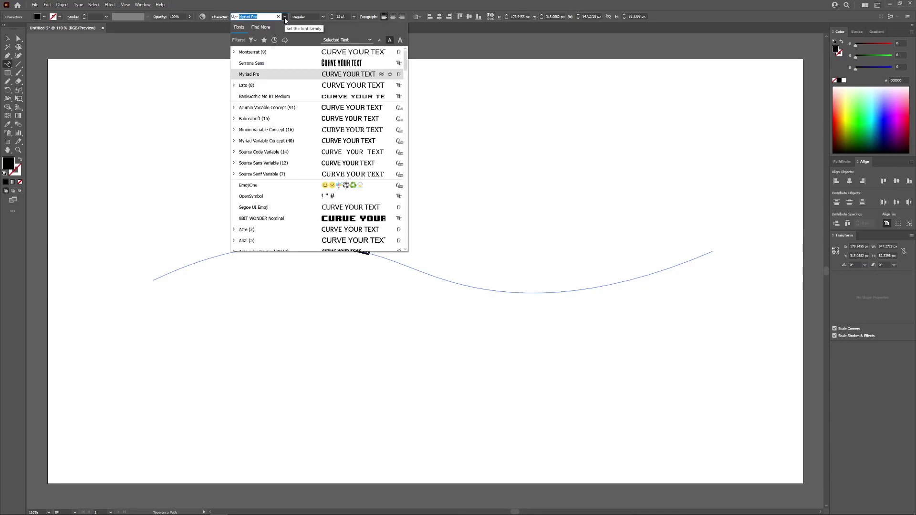
type("MONT")
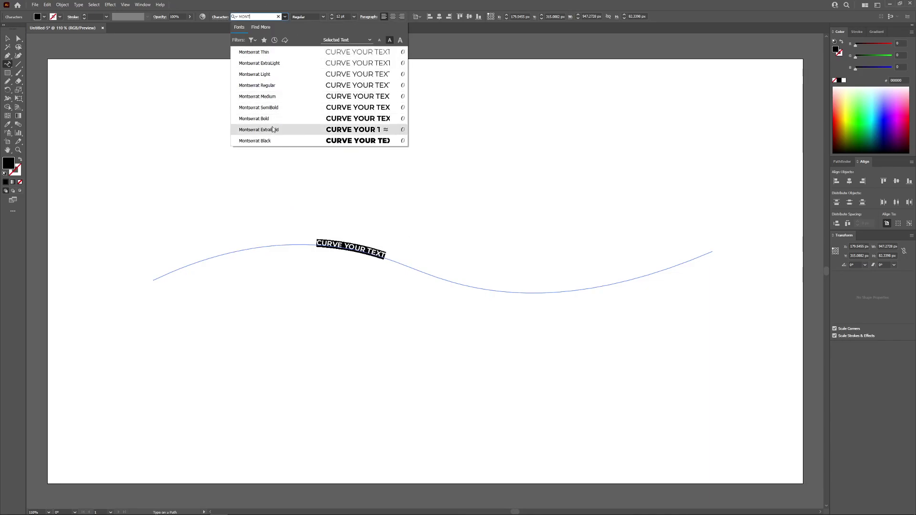
left_click(270, 129)
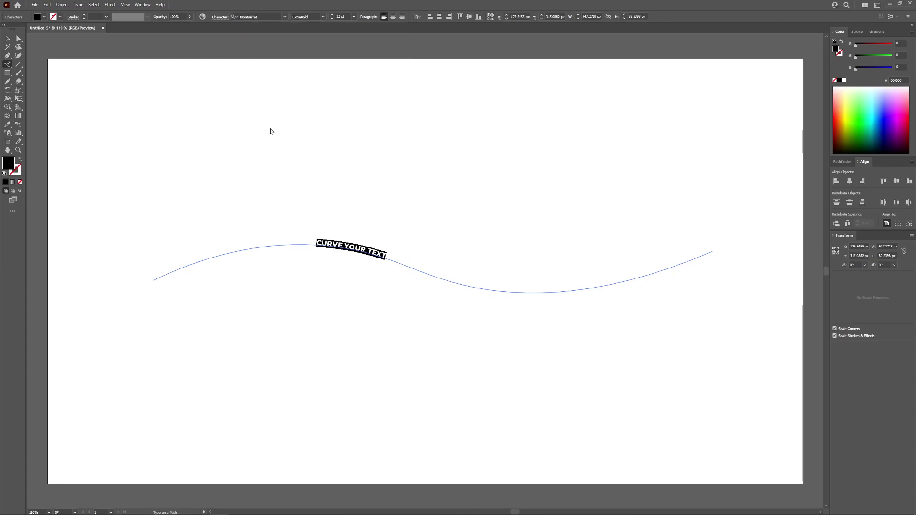
Set the font size to 17 pt, then raise it to about 46 pt.
left_click(341, 18)
type("17")
key("Return")
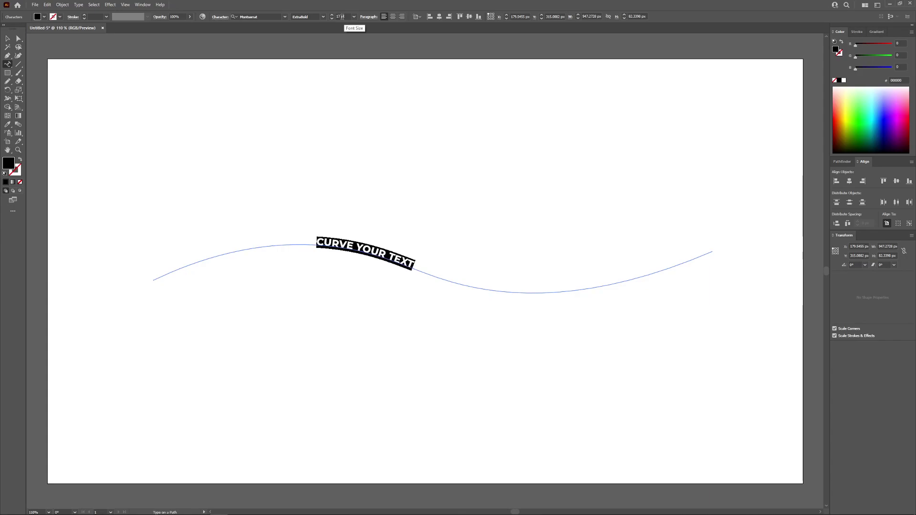
scroll(342, 16, "up", 20)
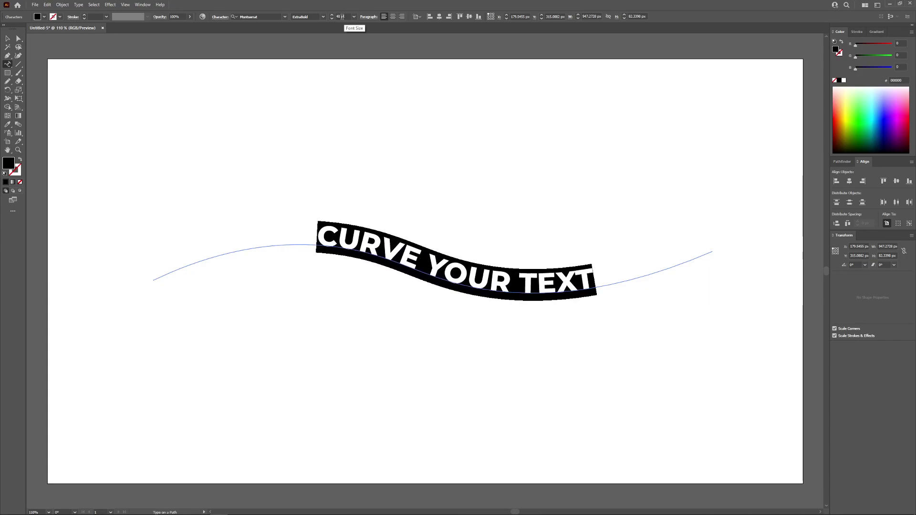
scroll(342, 17, "down", 6)
scroll(343, 17, "up", 4)
Drag the text's start and end brackets so the phrase begins at the path's left end, upright.
left_click(7, 39)
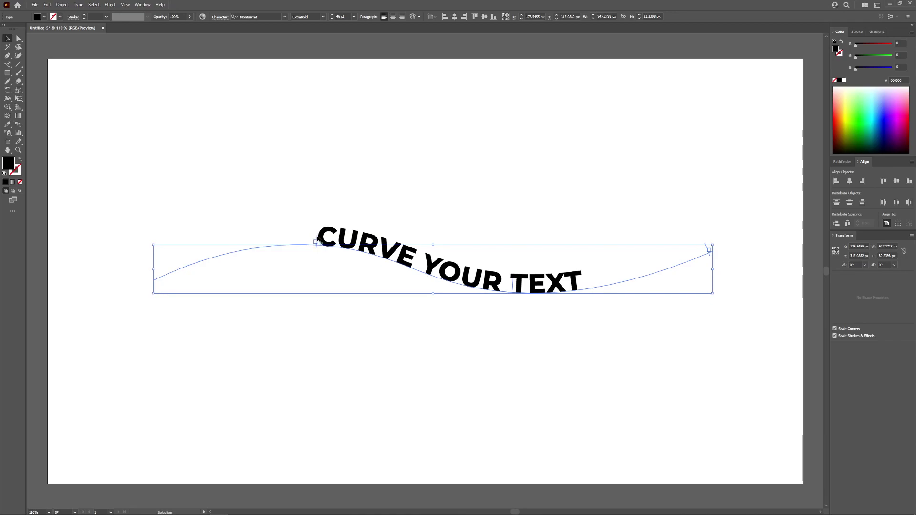
left_click_drag(315, 243, 137, 266)
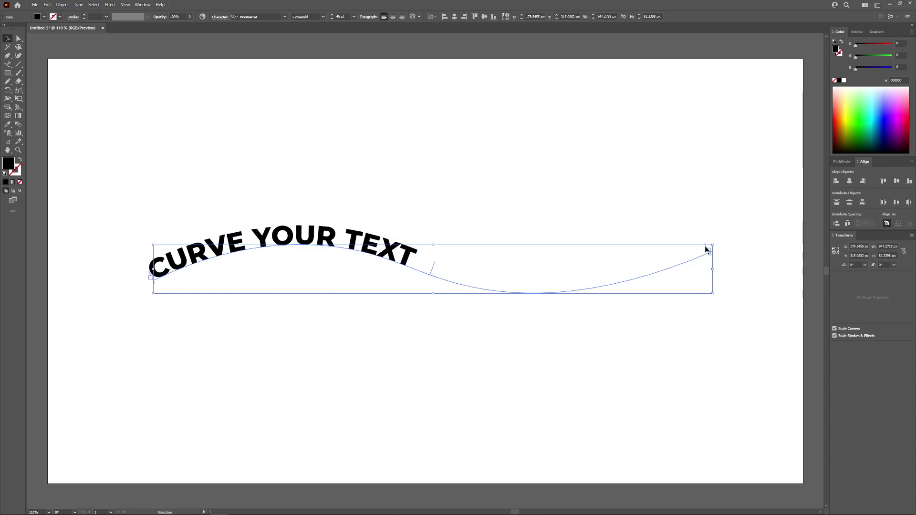
left_click_drag(705, 248, 401, 257)
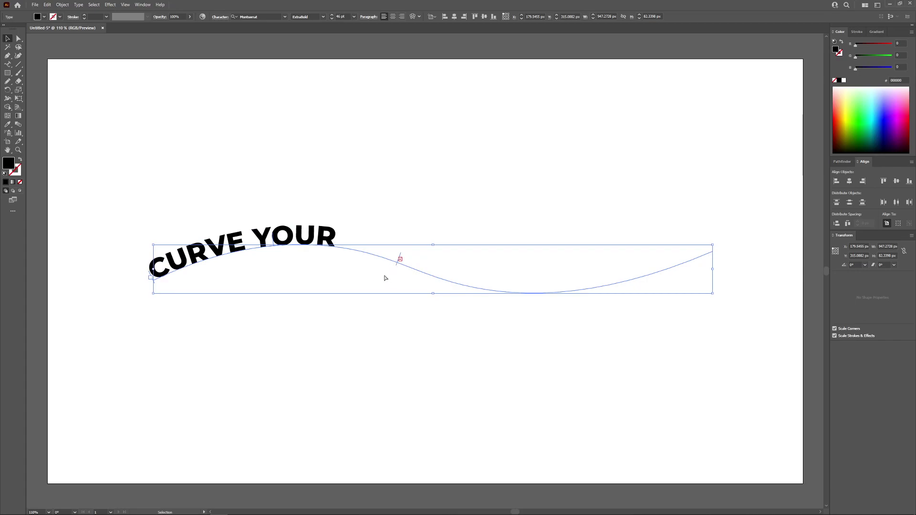
key("ctrl+z")
left_click_drag(708, 247, 640, 254)
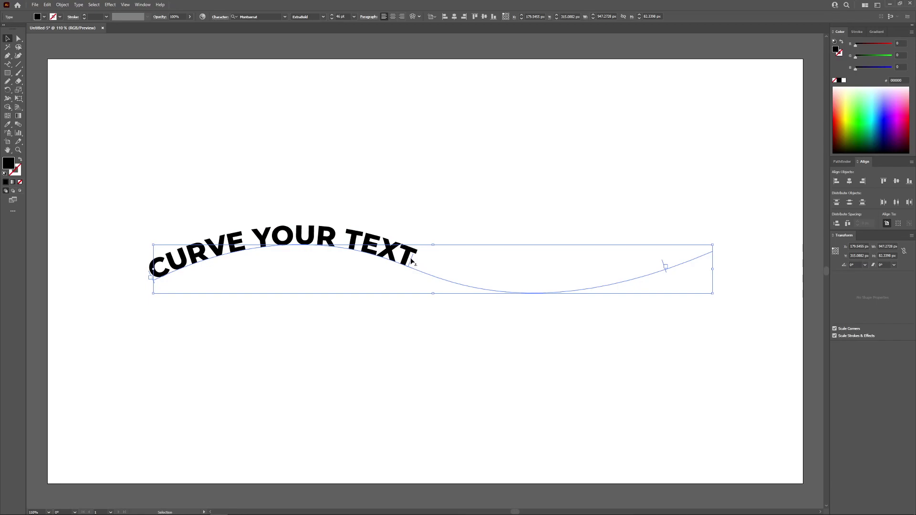
left_click_drag(411, 264, 438, 270)
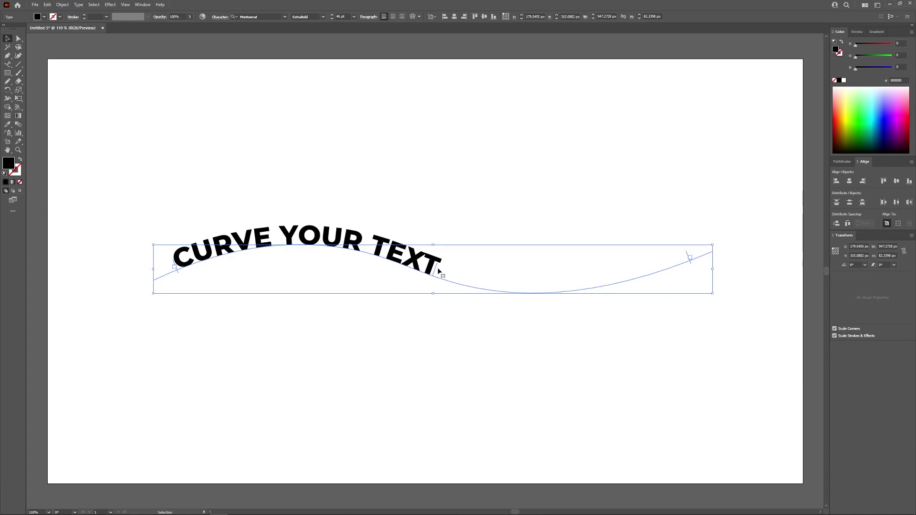
left_click_drag(436, 270, 398, 335)
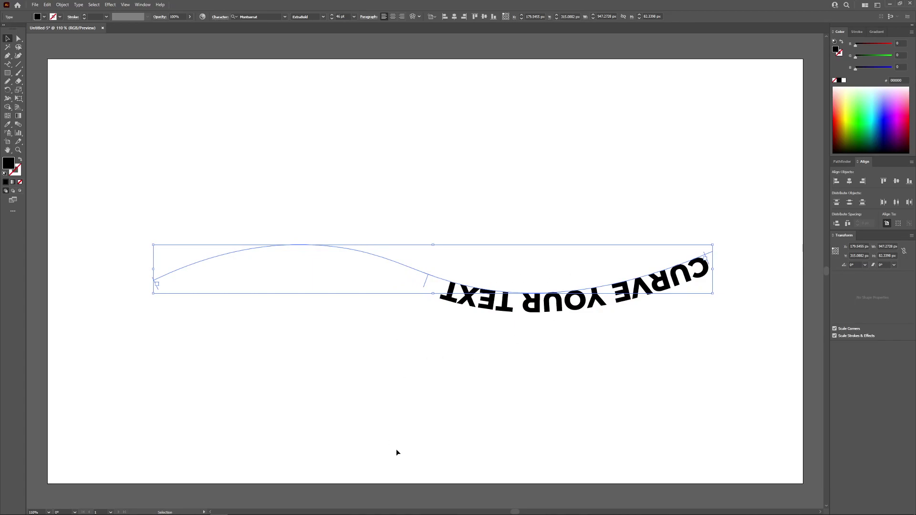
key("ctrl+z")
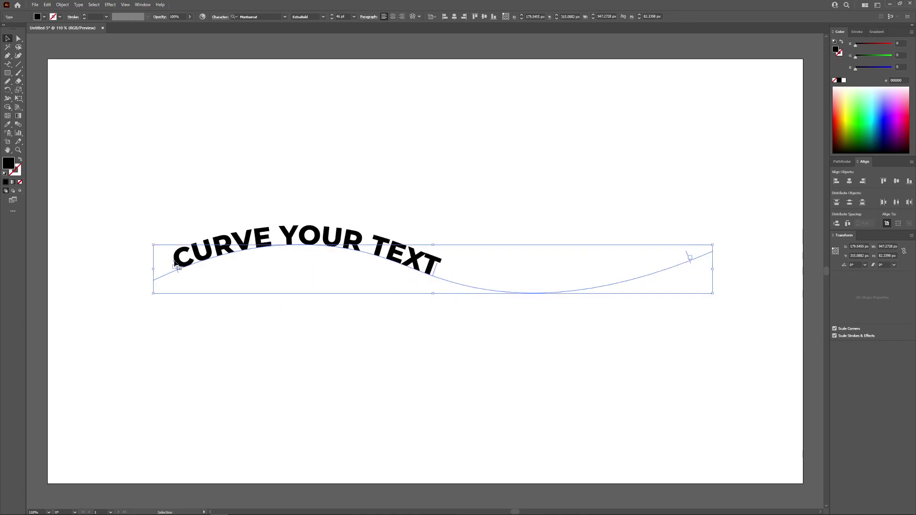
left_click_drag(179, 270, 153, 284)
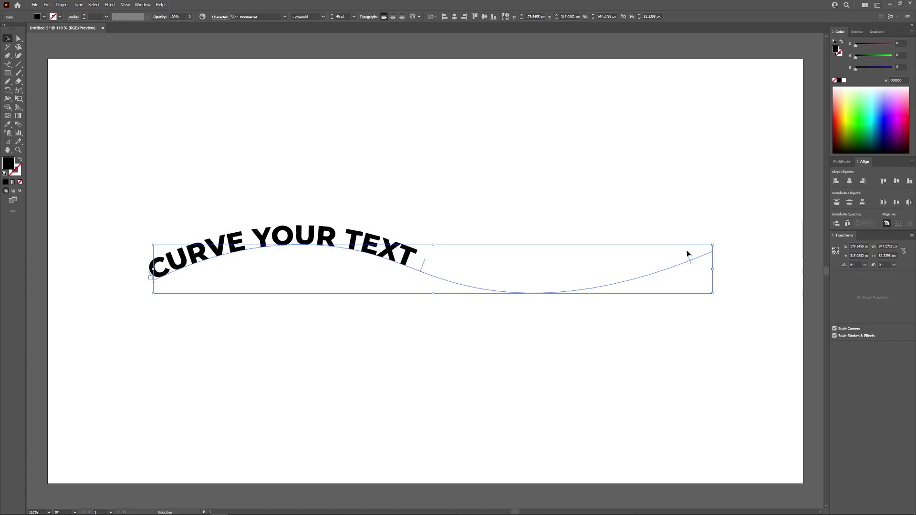
left_click_drag(687, 253, 713, 248)
Select all the path text and center-align it along the wave.
left_click(8, 64)
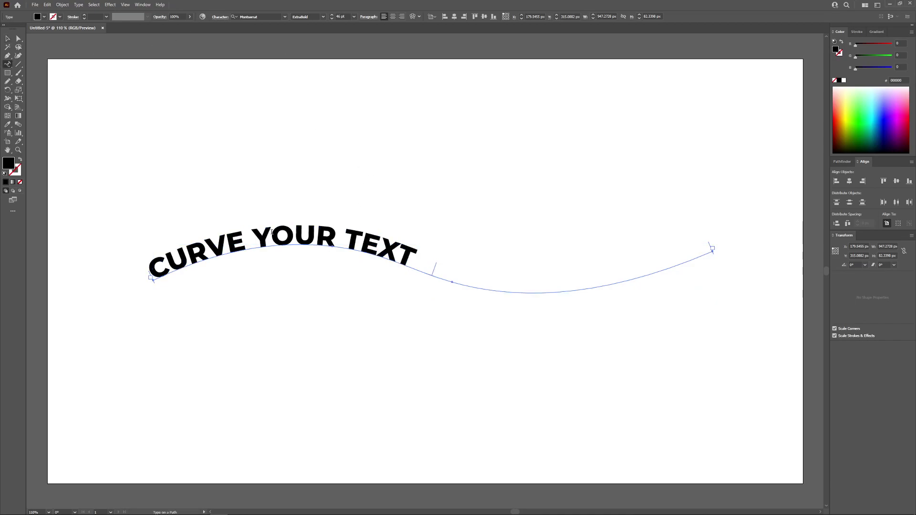
triple_click(301, 231)
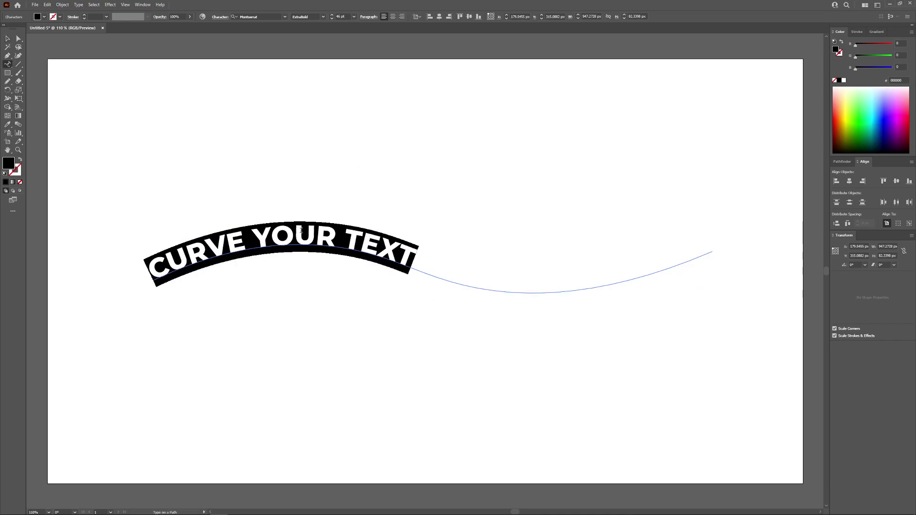
left_click(394, 17)
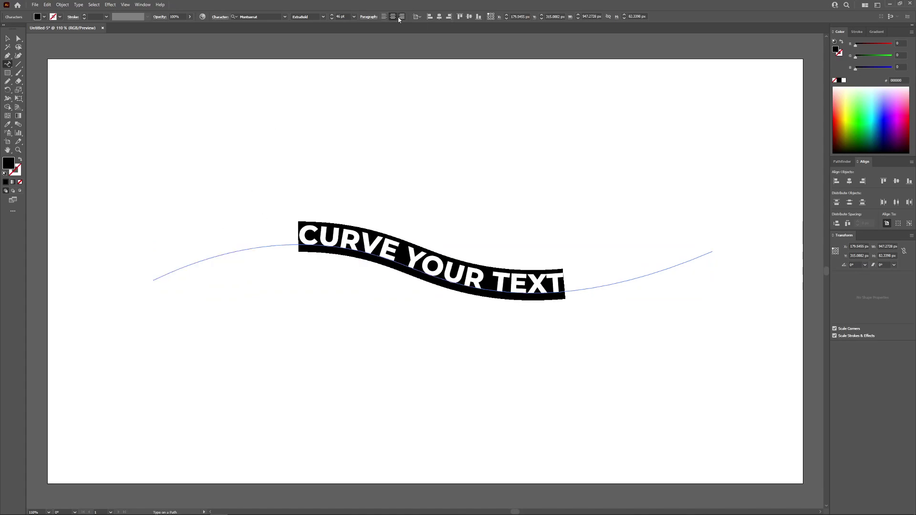
left_click(401, 18)
left_click(384, 18)
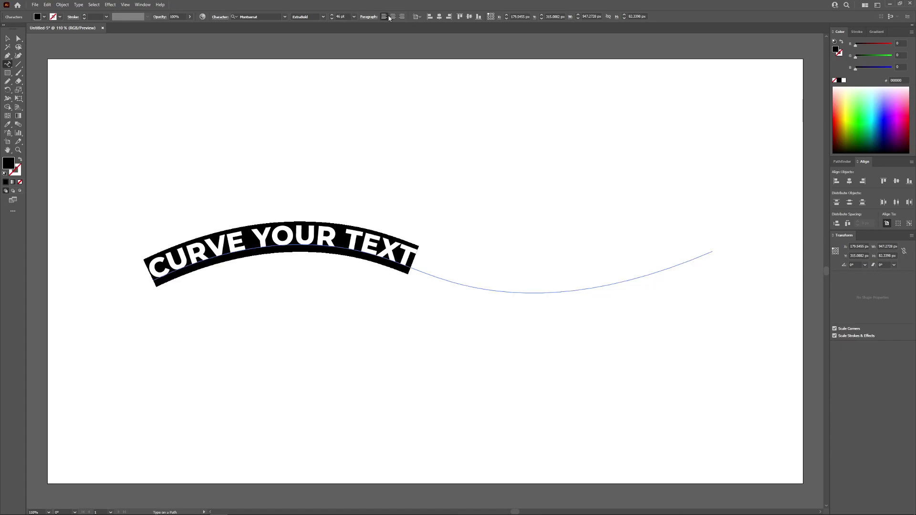
left_click(394, 17)
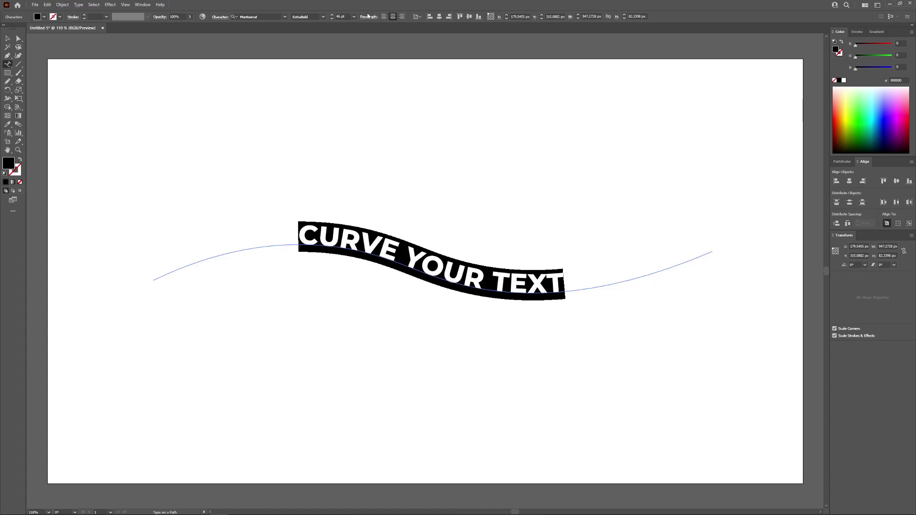
Enlarge the text to about 103 pt and adjust its tracking so it spans the curve.
scroll(340, 16, "up", 18)
scroll(341, 16, "up", 16)
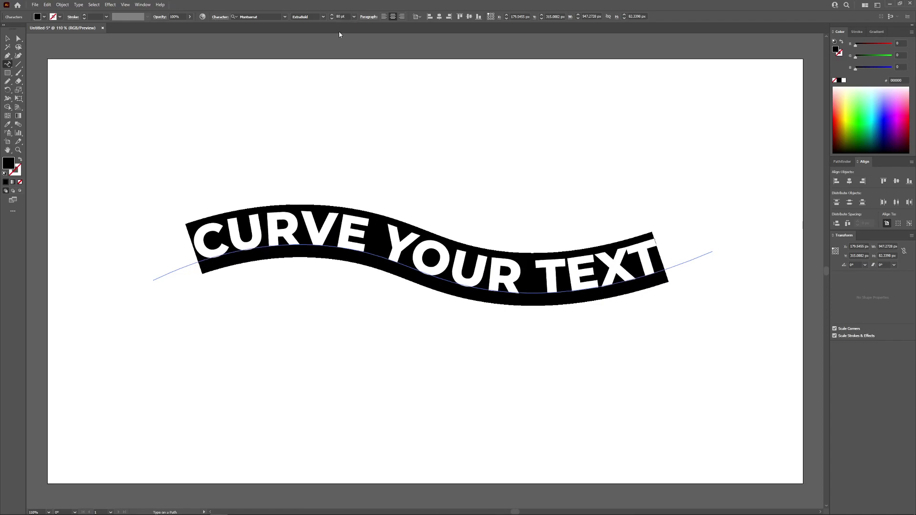
key("space")
key("alt+Right")
key("alt+Right")
key("alt+Right")
key("alt+Right")
key("alt+Right")
key("alt+Right")
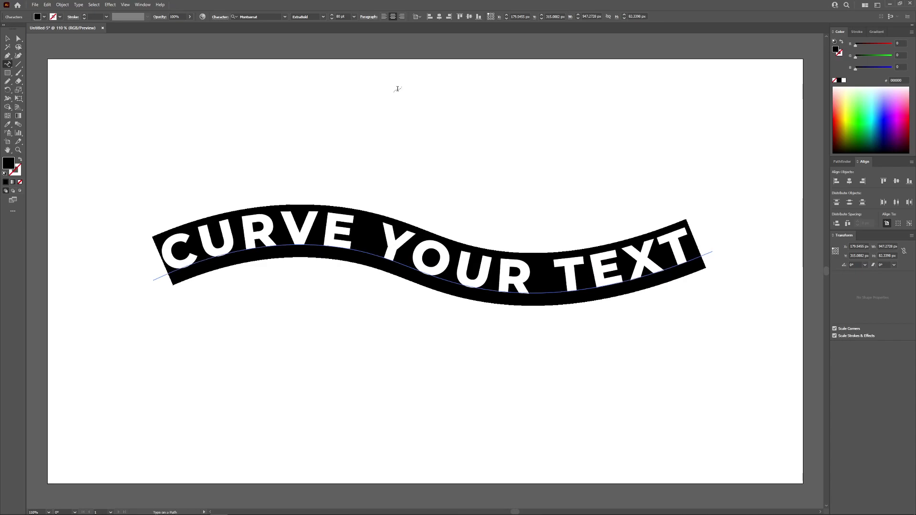
key("space")
key("alt+Left")
key("alt+Left")
key("alt+Left")
key("alt+Left")
key("alt+Left")
key("alt+Left")
key("alt+Left")
key("alt+Left")
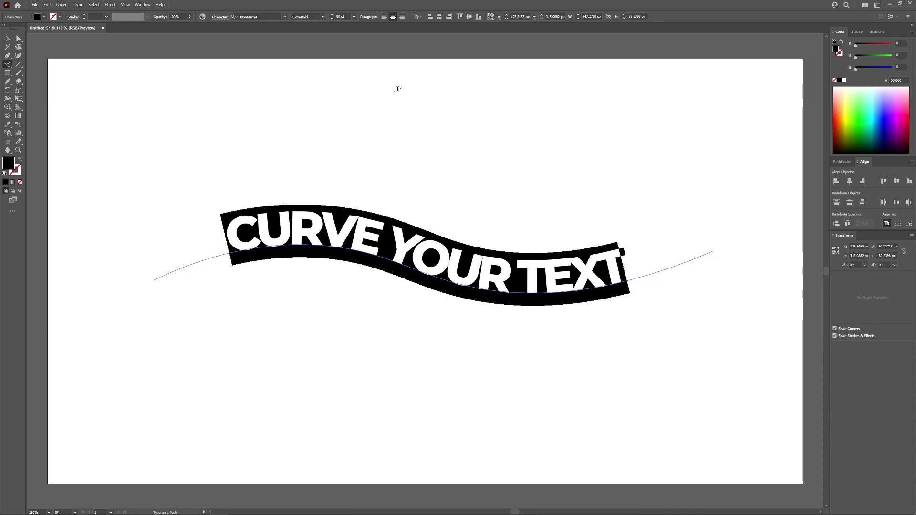
key("alt+Right")
key("alt+Right")
key("alt+Right")
key("alt+Right")
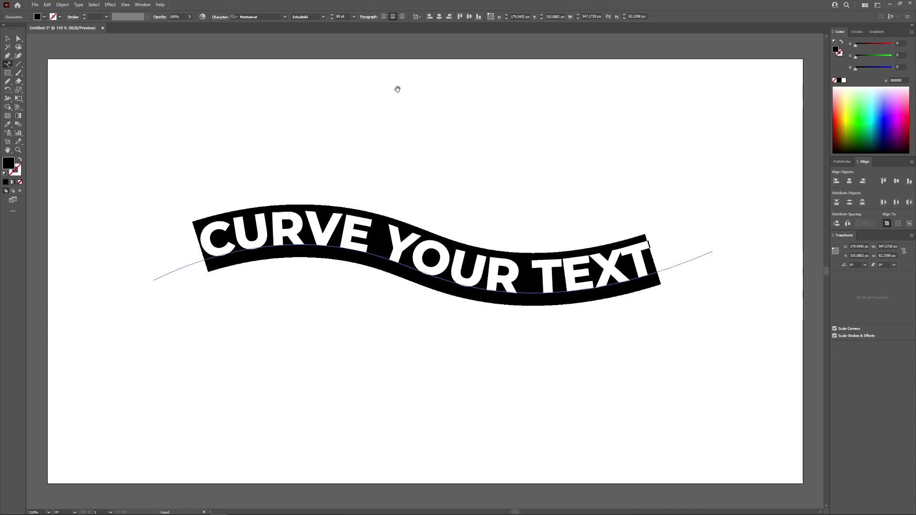
key("alt+Left")
key("alt+Left")
key("alt+Left")
key("alt+Left")
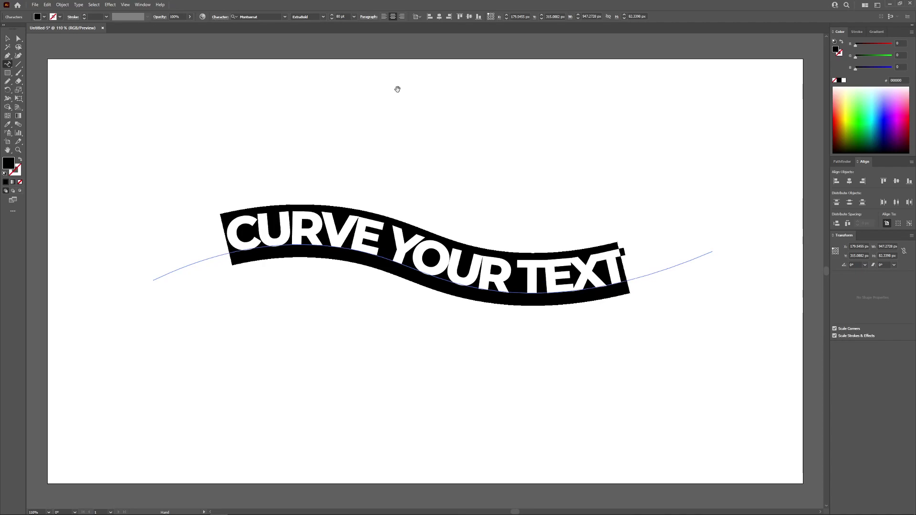
key("alt+Left")
key("alt+Left")
key("alt+Right")
key("alt+Right")
key("alt+Right")
key("alt+Right")
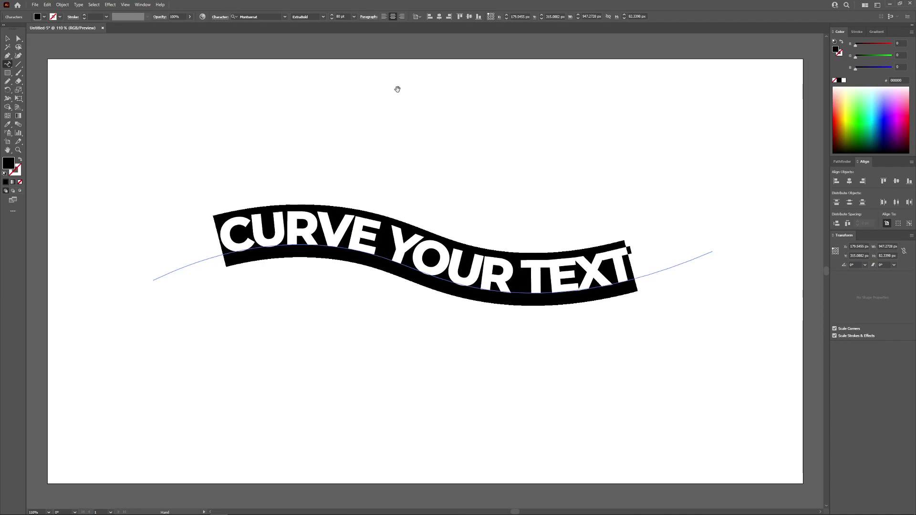
scroll(345, 16, "up", 15)
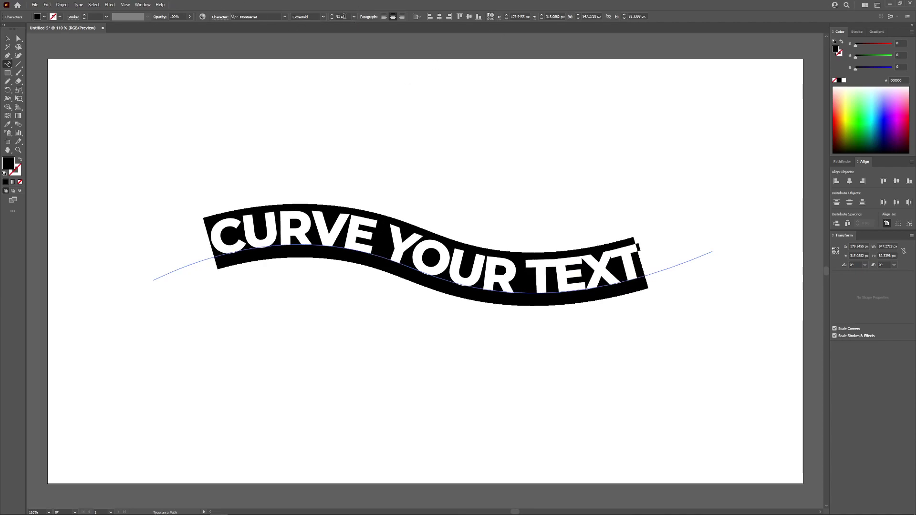
scroll(344, 17, "up", 8)
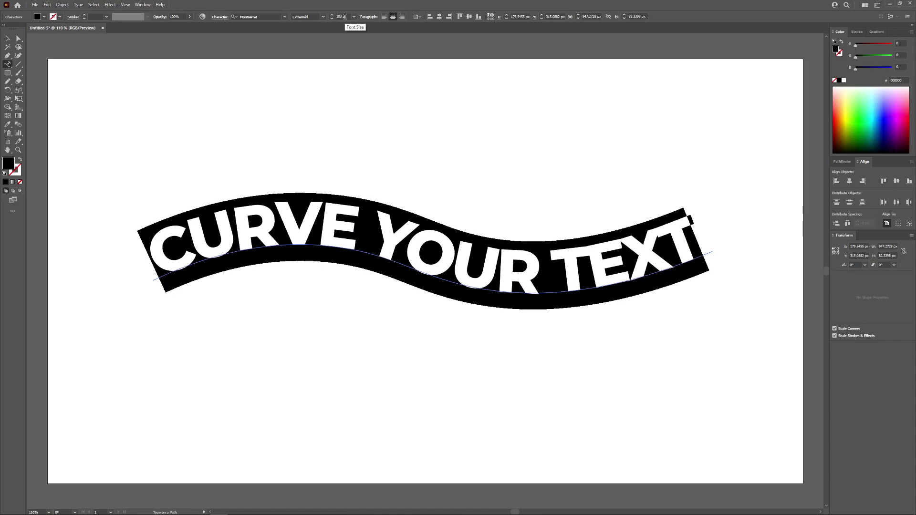
Deselect the text and select its underlying path with the Direct Selection tool.
left_click(8, 39)
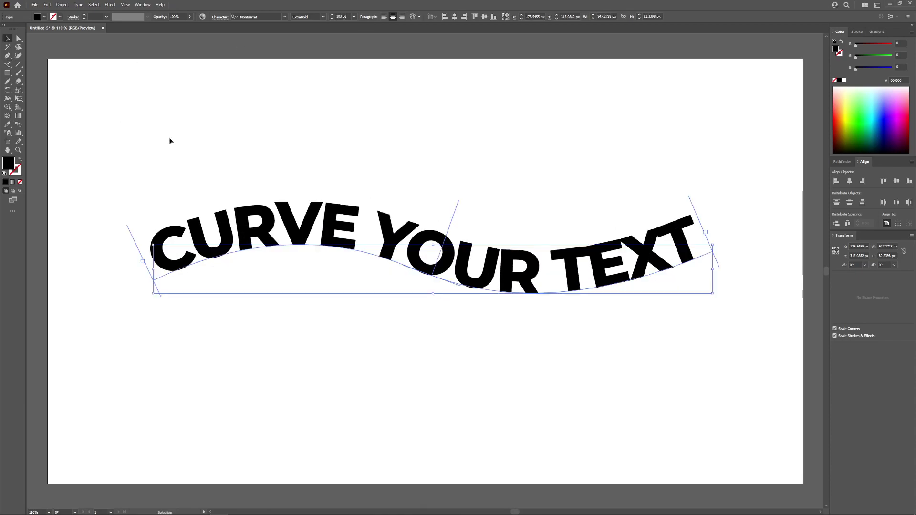
left_click(411, 184)
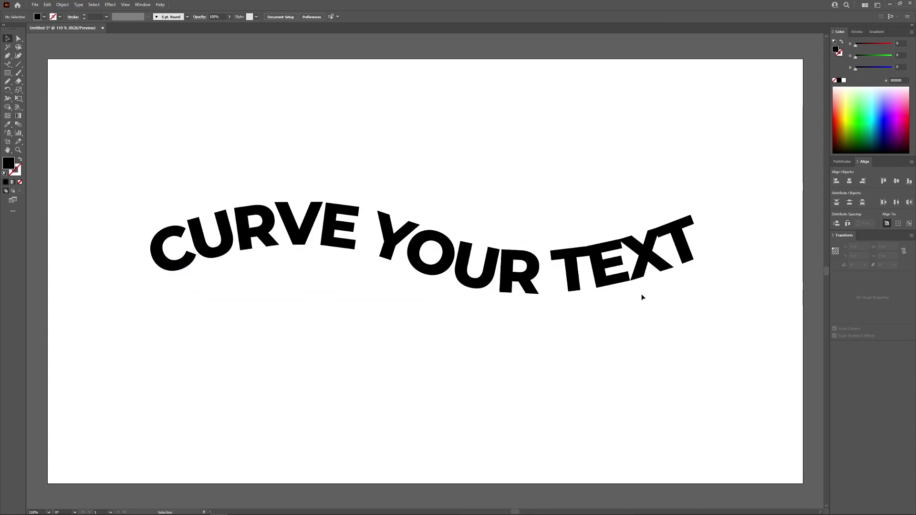
left_click(19, 39)
left_click(354, 240)
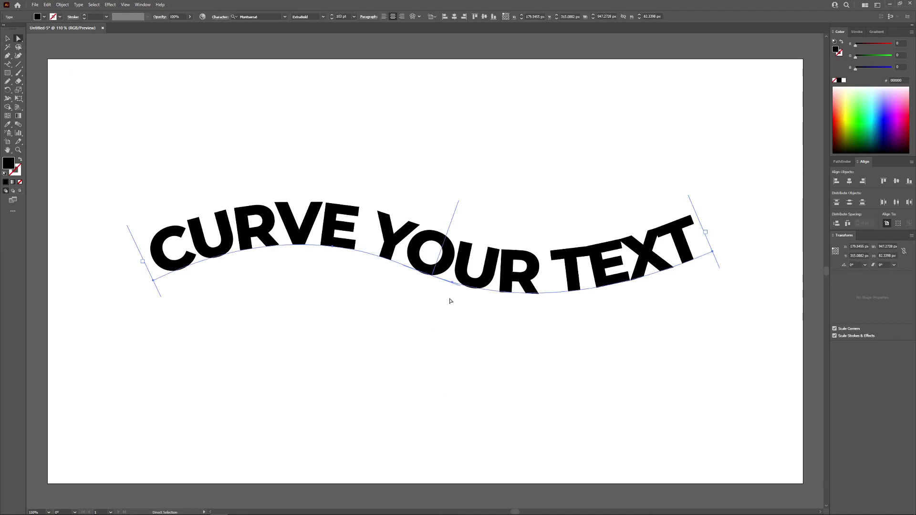
Drag the middle anchor down to deepen the wave, reverting a trial move of the start anchor.
left_click_drag(452, 282, 443, 331)
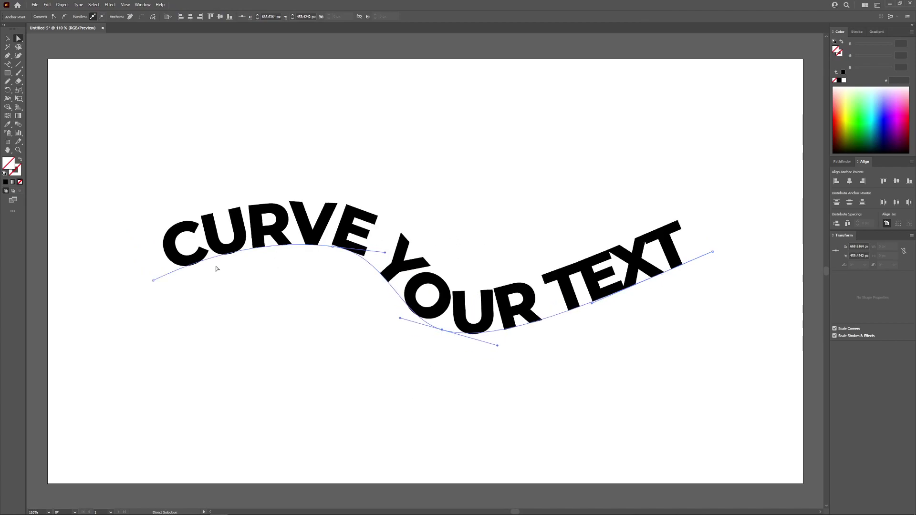
left_click_drag(154, 281, 233, 351)
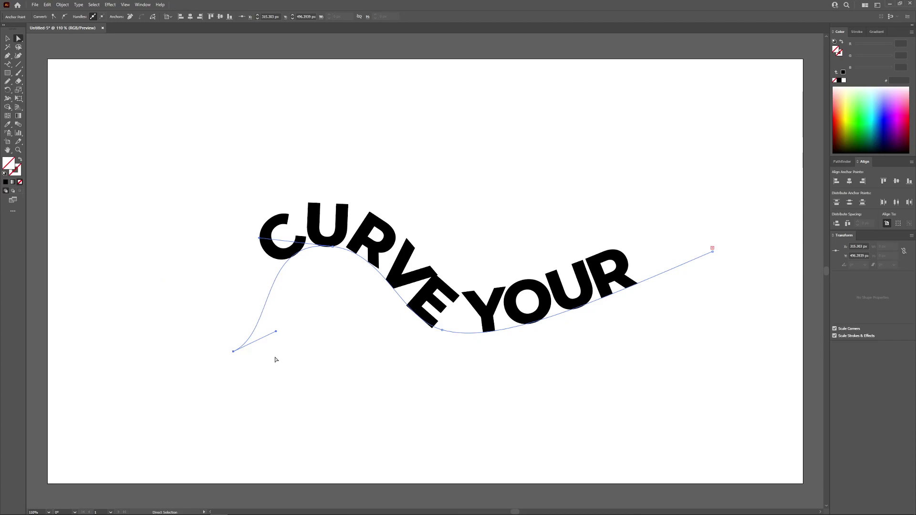
key("ctrl+z")
key("ctrl+z")
key("ctrl+z")
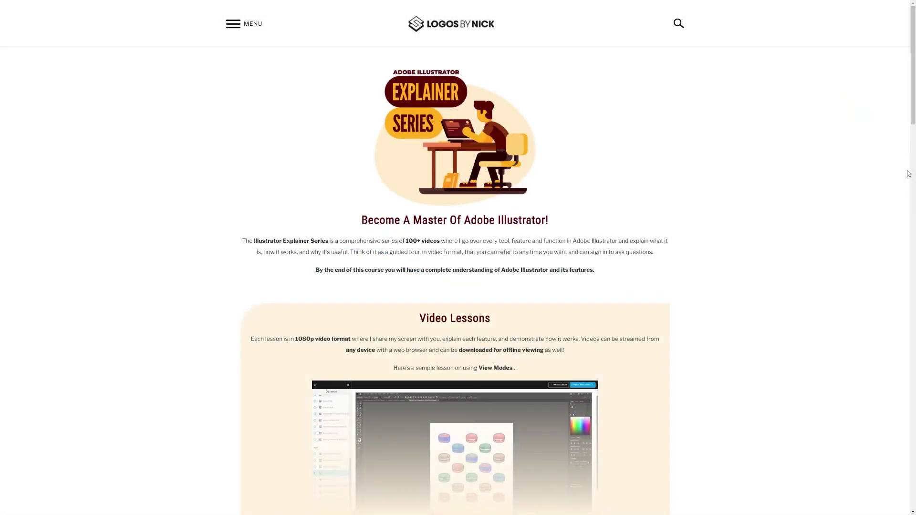
Scroll the Explainer Series page past Video Lessons, Ad-Free Experience and Personalized Support to Course Contents.
scroll(908, 173, "down", 5)
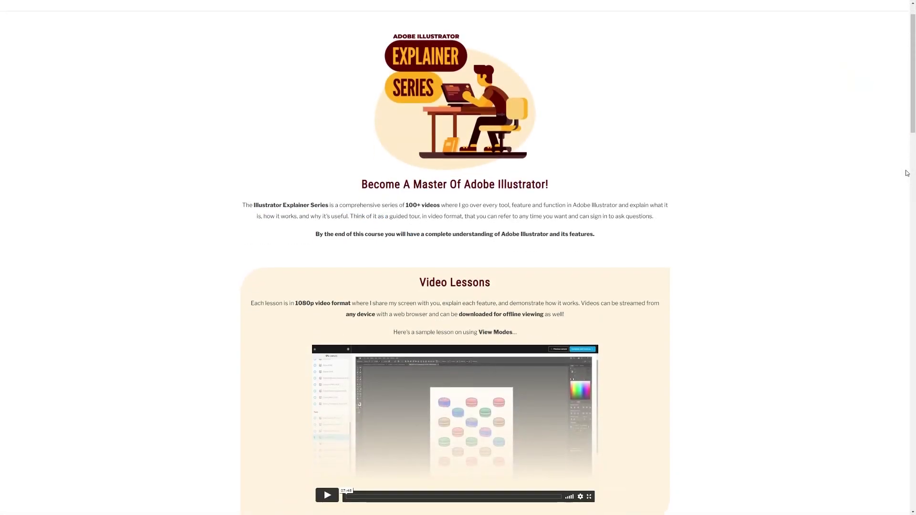
scroll(903, 174, "down", 6)
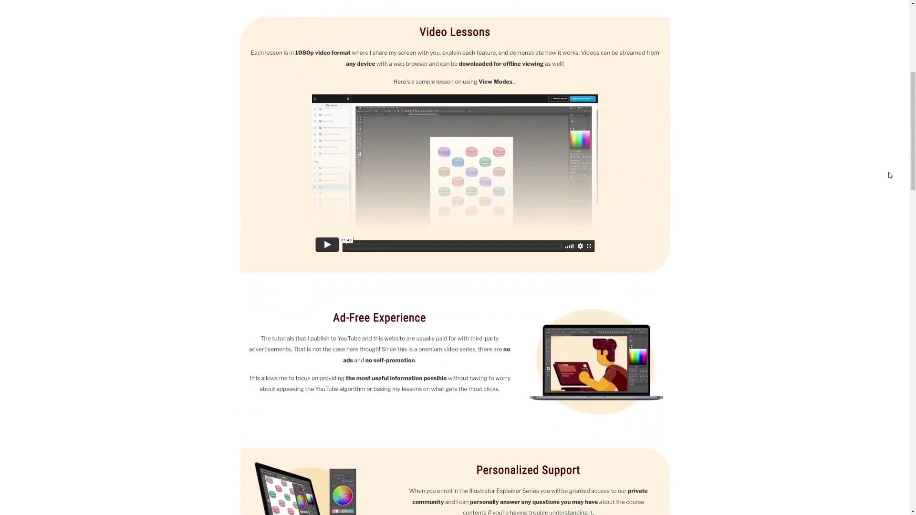
scroll(879, 176, "down", 3)
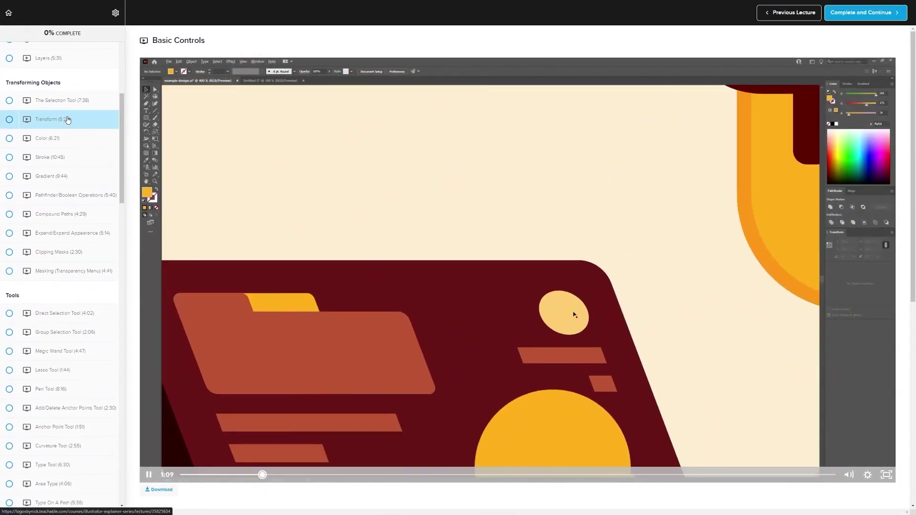
scroll(66, 120, "down", 5)
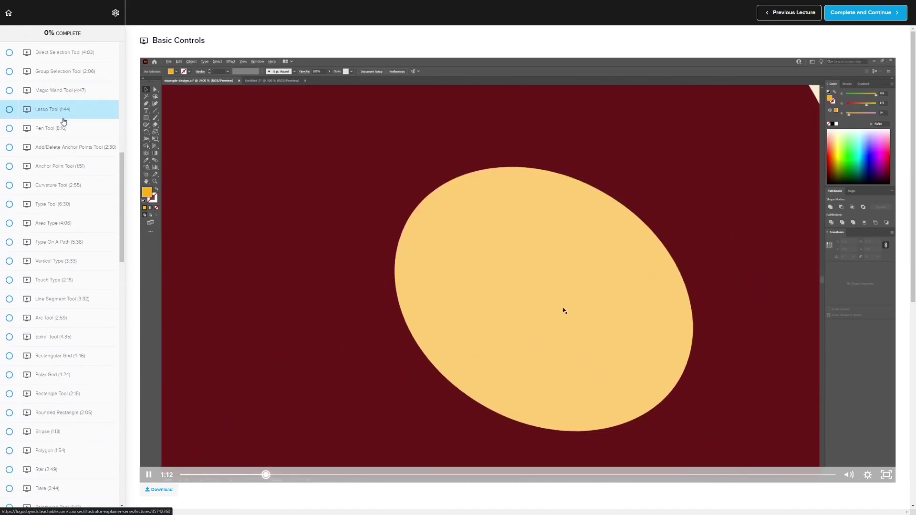
Scroll through the lecture sidebar and the Questions & Discussion comments.
scroll(63, 122, "down", 5)
scroll(63, 121, "down", 4)
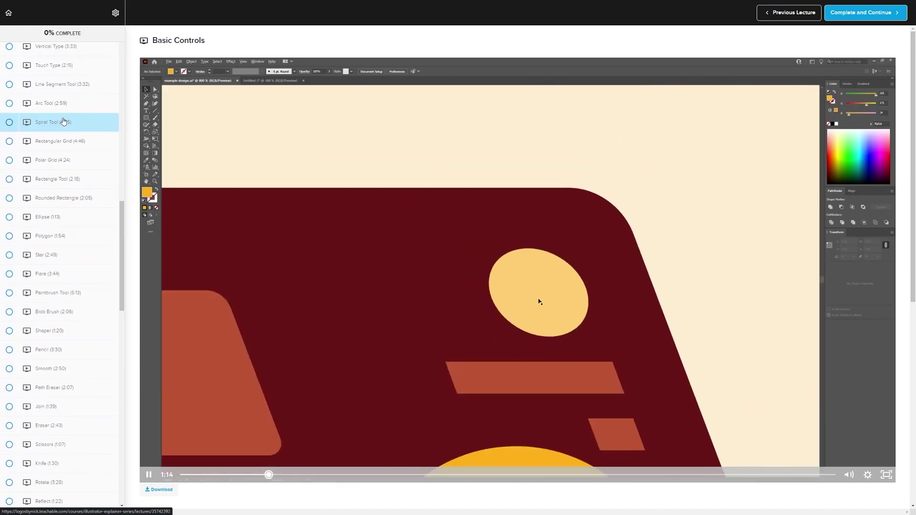
scroll(64, 122, "down", 3)
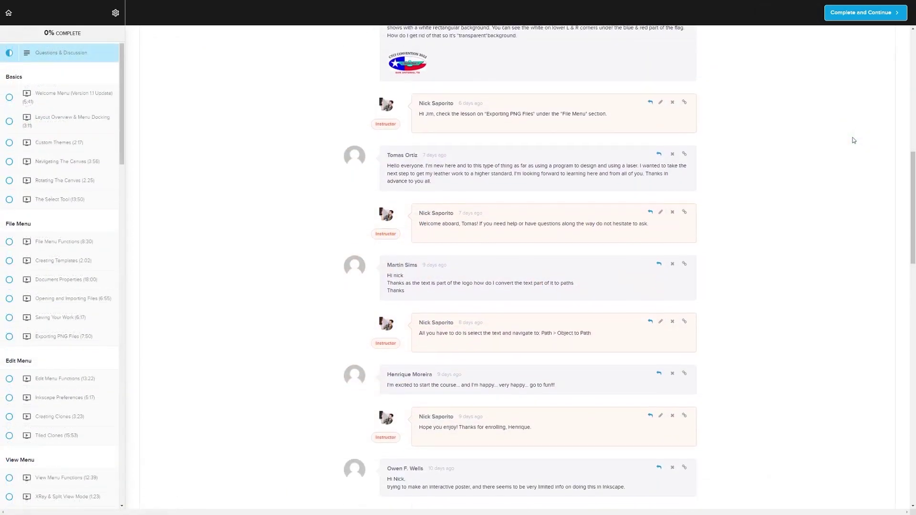
scroll(793, 139, "down", 3)
scroll(808, 146, "down", 3)
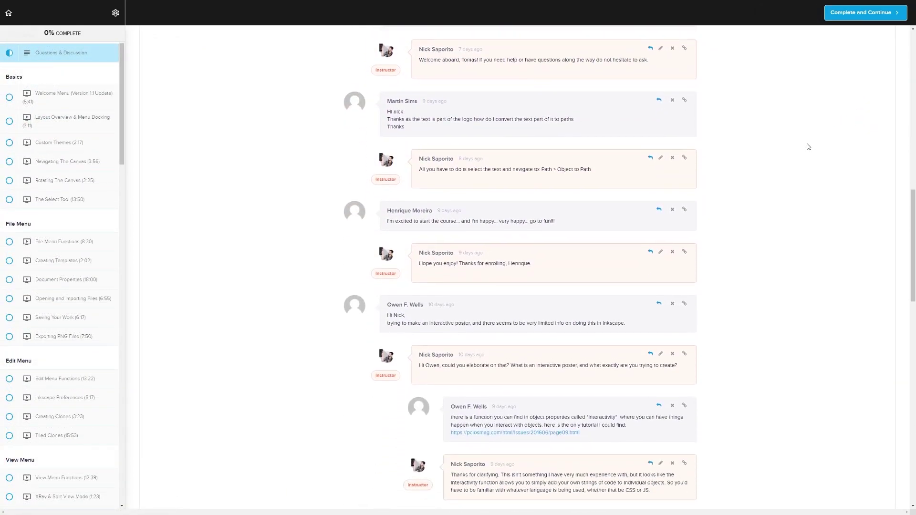
scroll(808, 146, "down", 2)
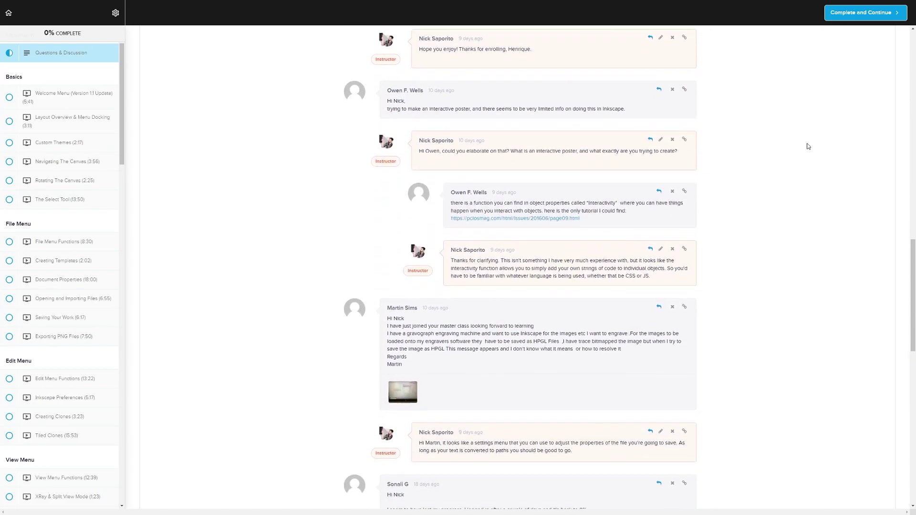